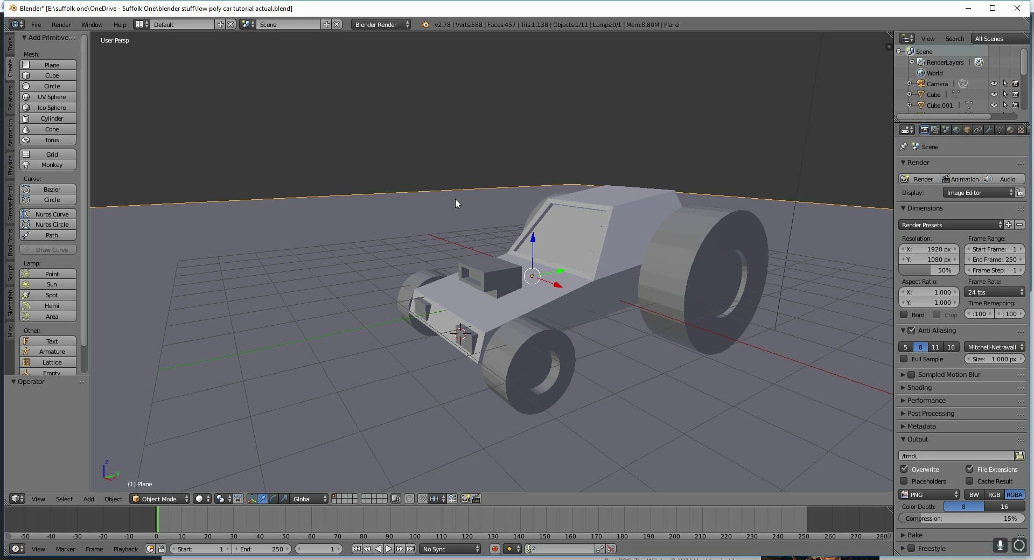
Change the scene's render engine from Blender Render to Cycles Render
{"action": "left_click", "coordinate": [395, 24]}
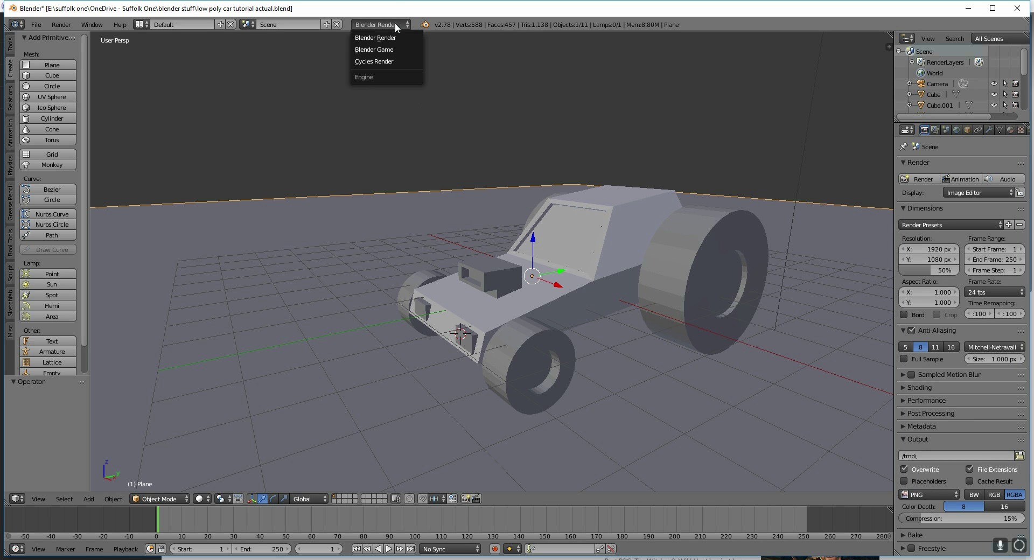
{"action": "left_click", "coordinate": [383, 61]}
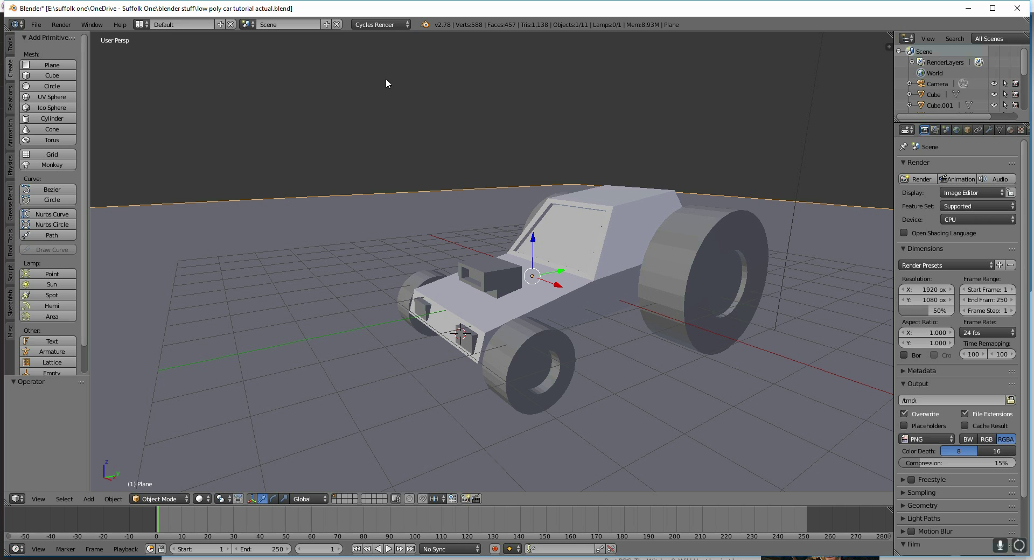
Give the front wheel a new near-black Material.001 (value 0.067) and switch the viewport to Material shading
{"action": "key", "text": "a"}
{"action": "right_click", "coordinate": [563, 357]}
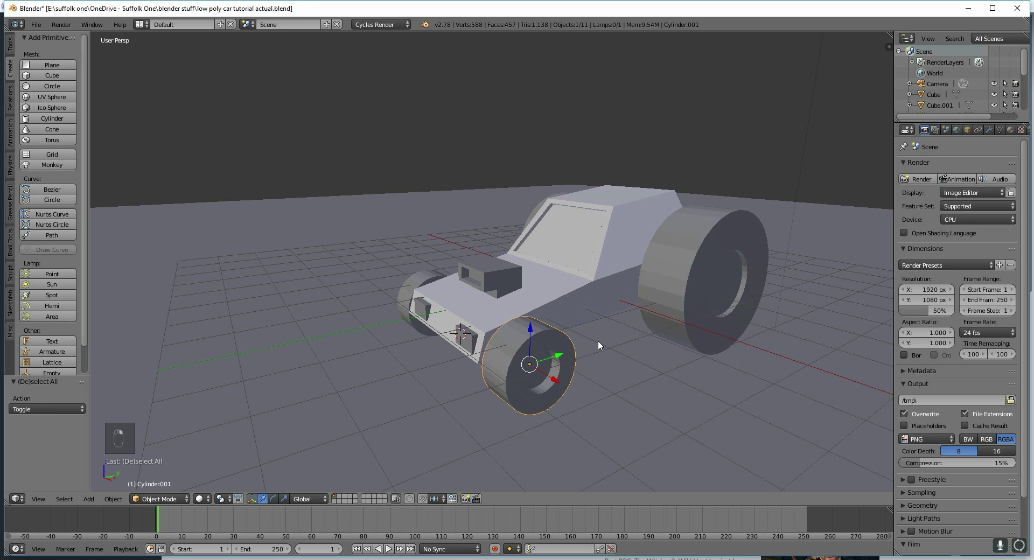
{"action": "left_click", "coordinate": [1011, 130]}
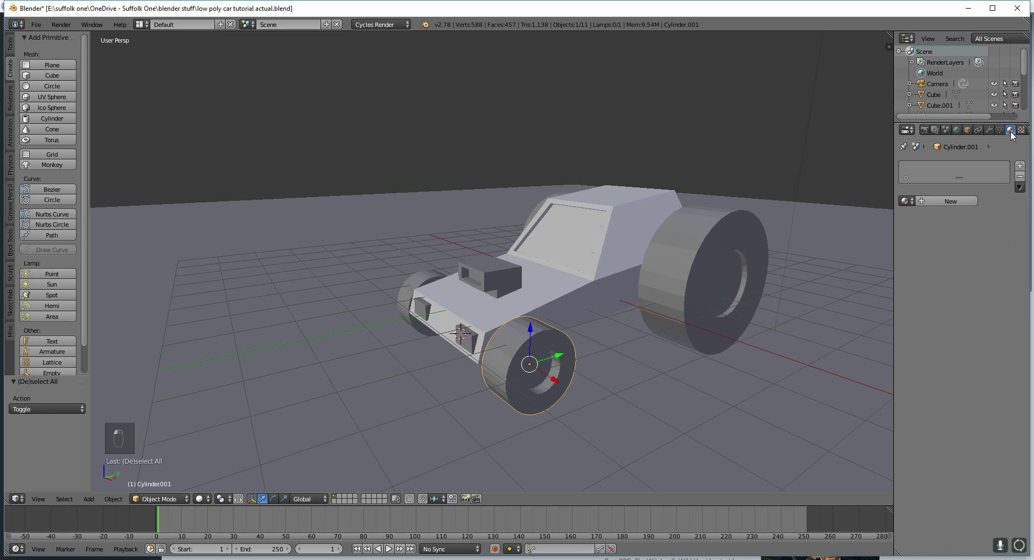
{"action": "left_click", "coordinate": [949, 202]}
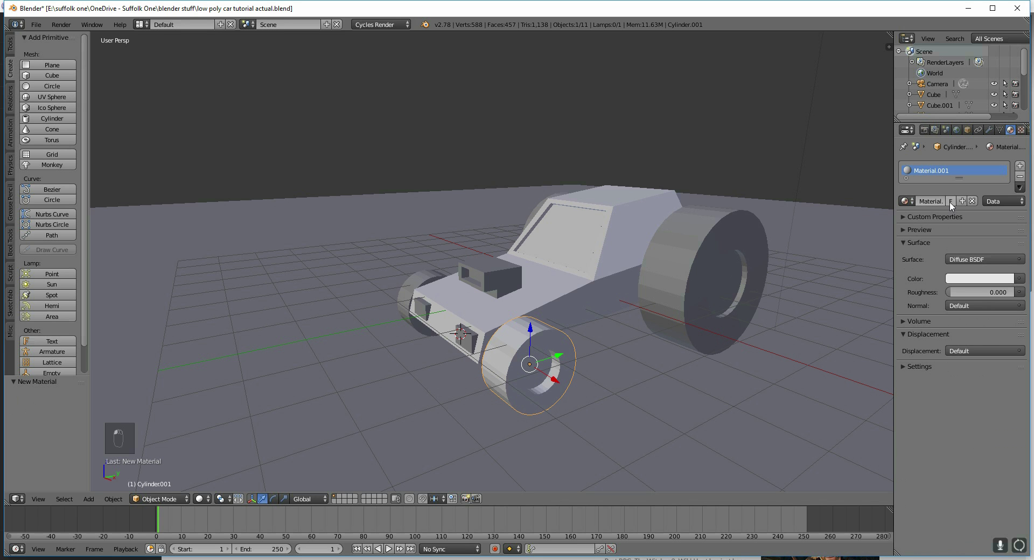
{"action": "left_click", "coordinate": [978, 280]}
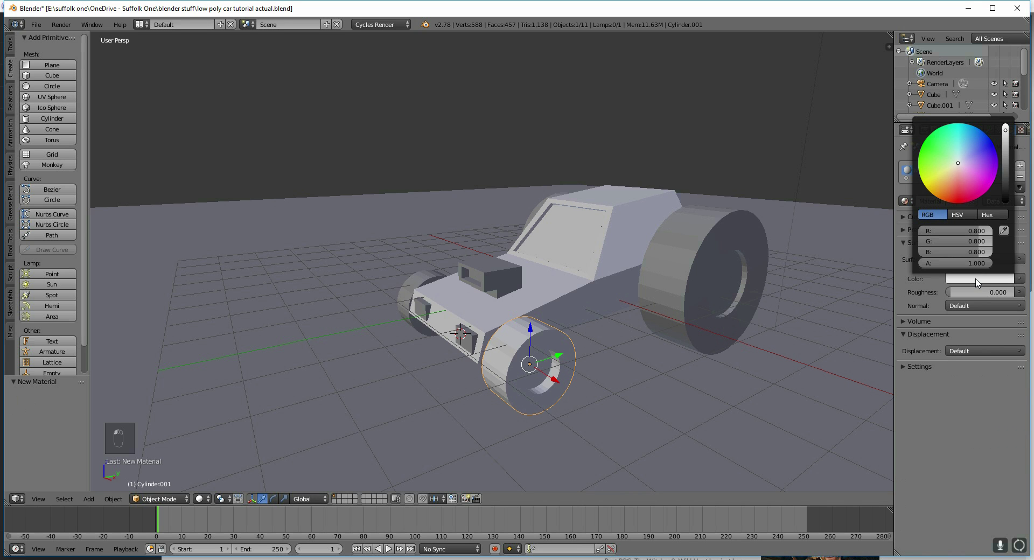
{"action": "left_click", "coordinate": [1005, 179]}
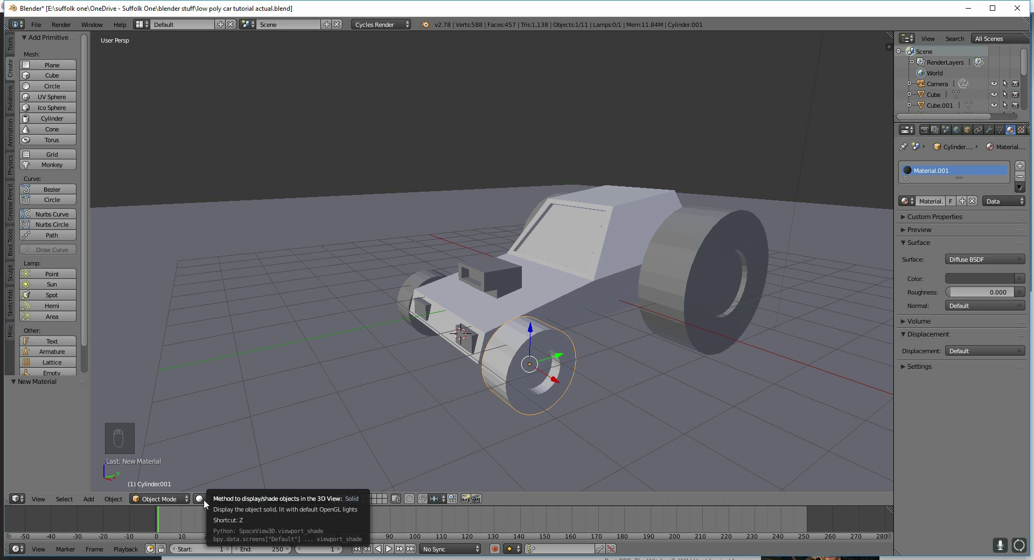
{"action": "left_click", "coordinate": [202, 500]}
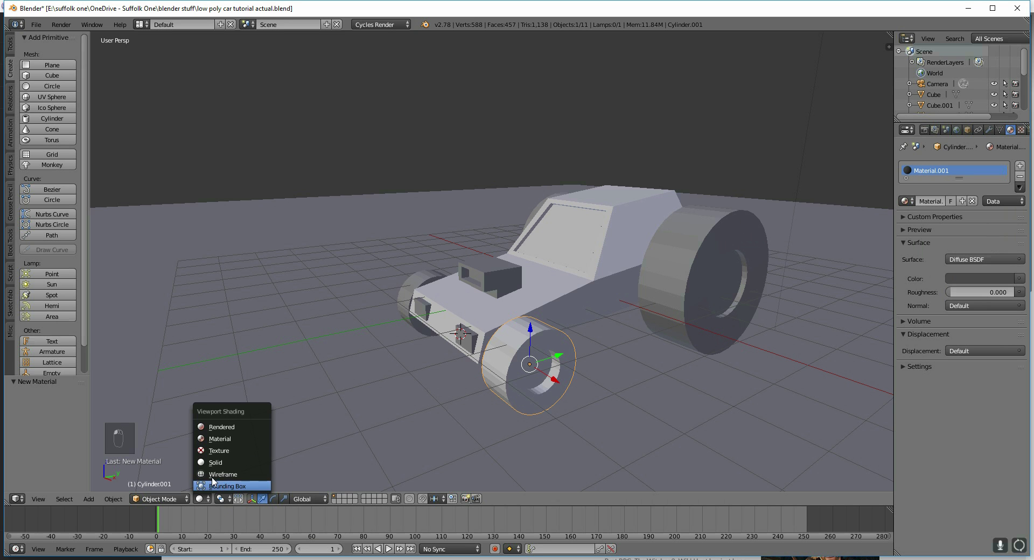
{"action": "left_click", "coordinate": [224, 438]}
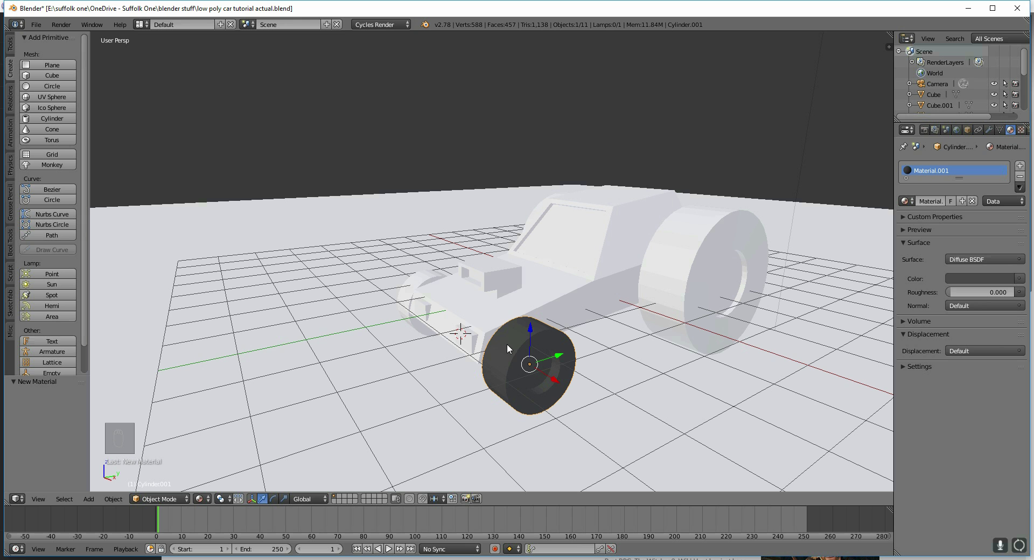
Link the front wheel's dark Material.001 to the other three wheels with Ctrl+L Materials
{"action": "middle_click_drag", "start_coordinate": [507, 347], "coordinate": [592, 392]}
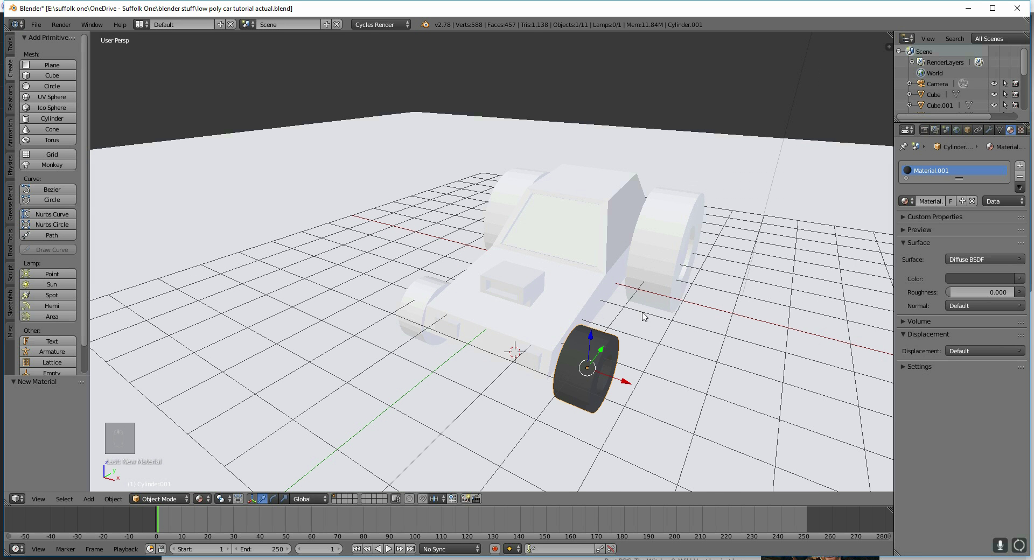
{"action": "right_click", "coordinate": [650, 272]}
{"action": "right_click", "coordinate": [505, 209], "text": "shift"}
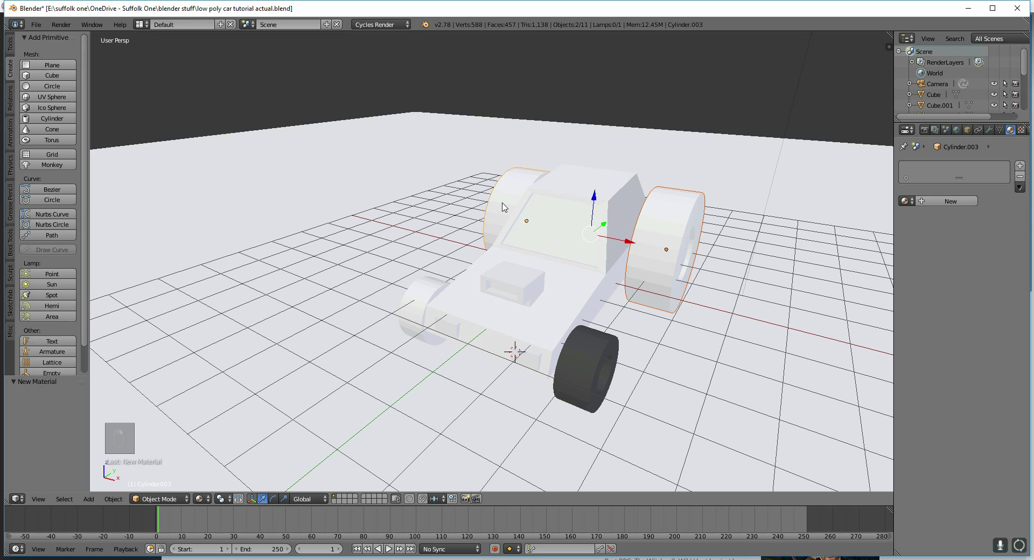
{"action": "right_click", "coordinate": [428, 297], "text": "shift"}
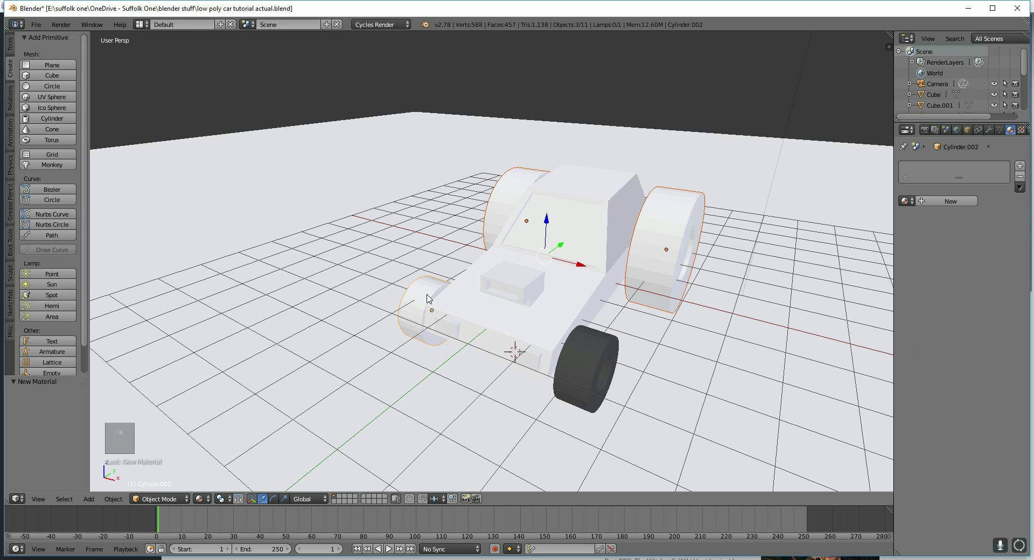
{"action": "right_click", "coordinate": [602, 348], "text": "shift"}
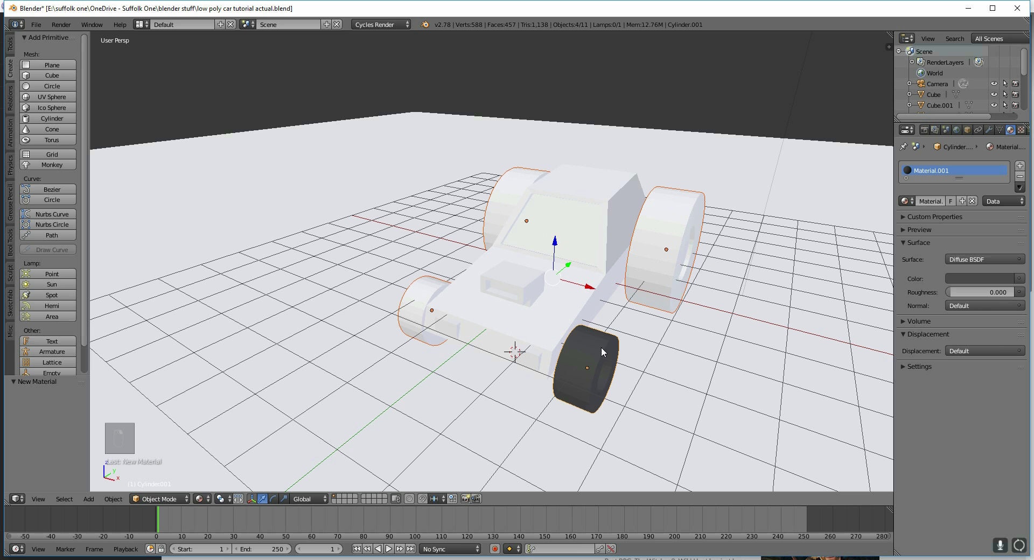
{"action": "key", "text": "ctrl+l"}
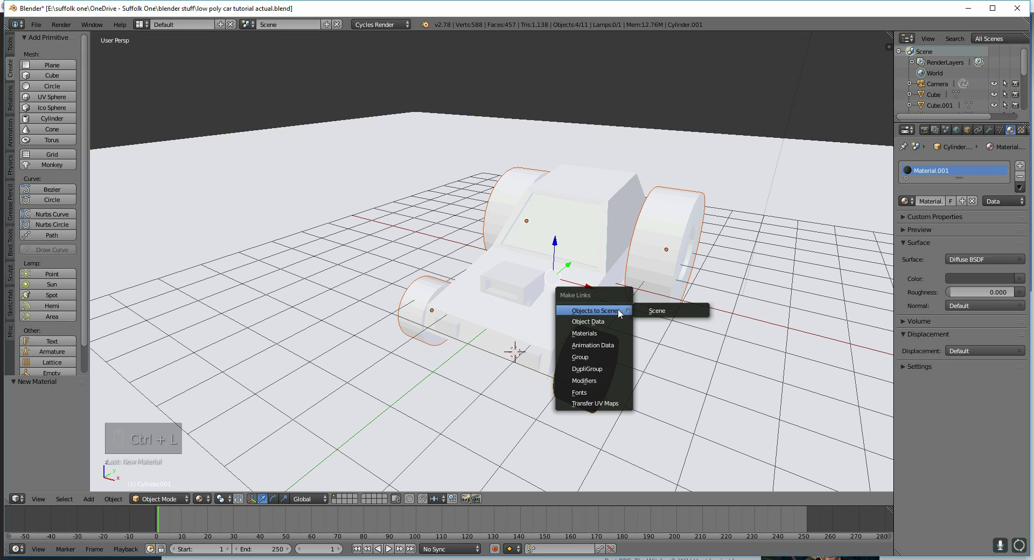
{"action": "left_click", "coordinate": [596, 333]}
{"action": "middle_click_drag", "start_coordinate": [596, 333], "coordinate": [647, 343]}
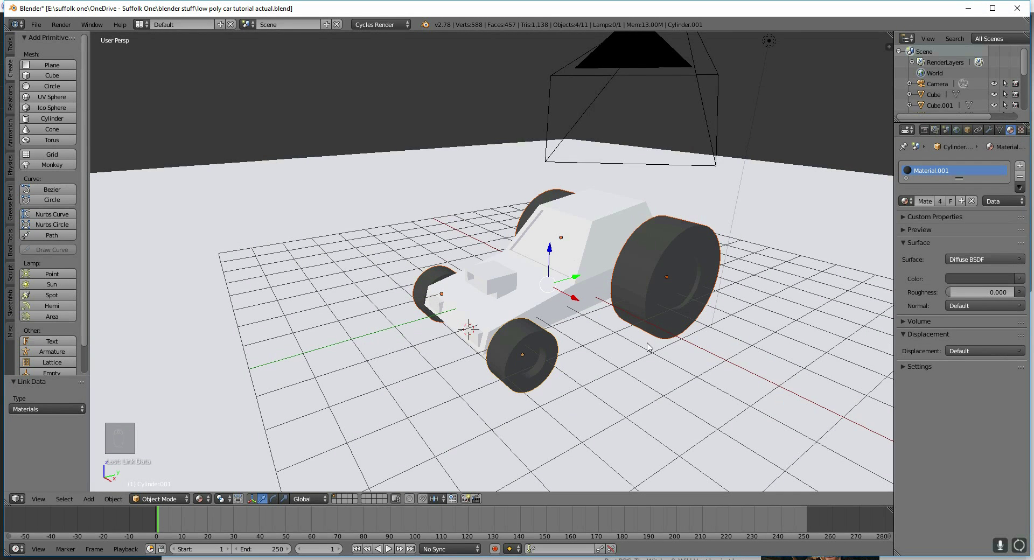
{"action": "middle_click_drag", "start_coordinate": [605, 372], "coordinate": [607, 365]}
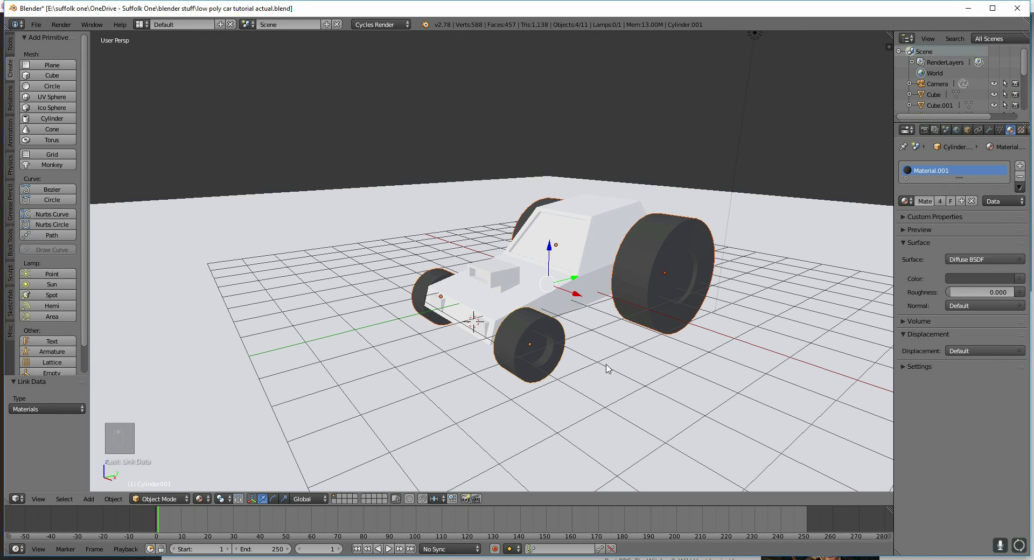
Select the front wheel, orbit to a low frontal view and enter Edit Mode on its mesh
{"action": "right_click", "coordinate": [537, 351]}
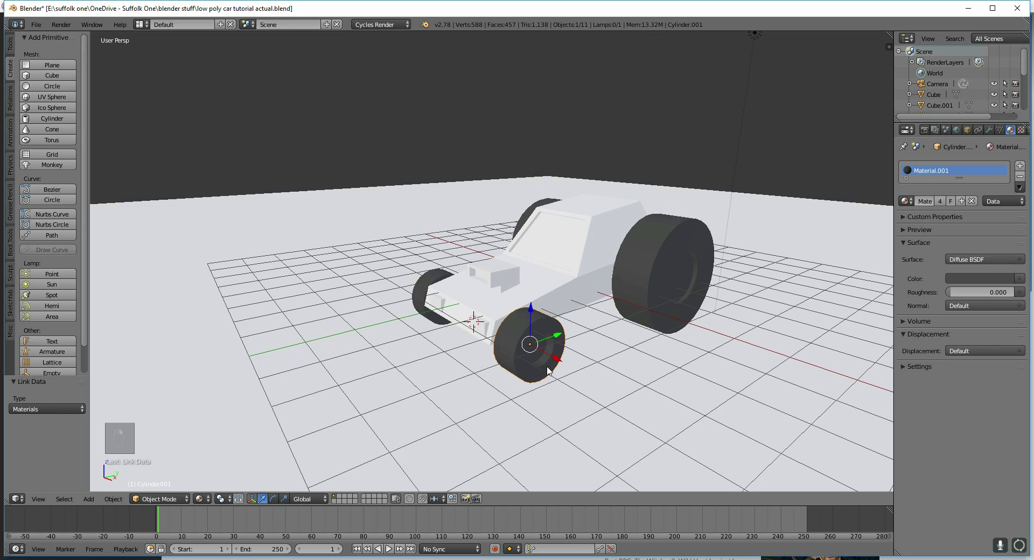
{"action": "scroll", "coordinate": [543, 366], "scroll_direction": "up", "scroll_amount": 4}
{"action": "middle_click_drag", "start_coordinate": [541, 363], "coordinate": [562, 370]}
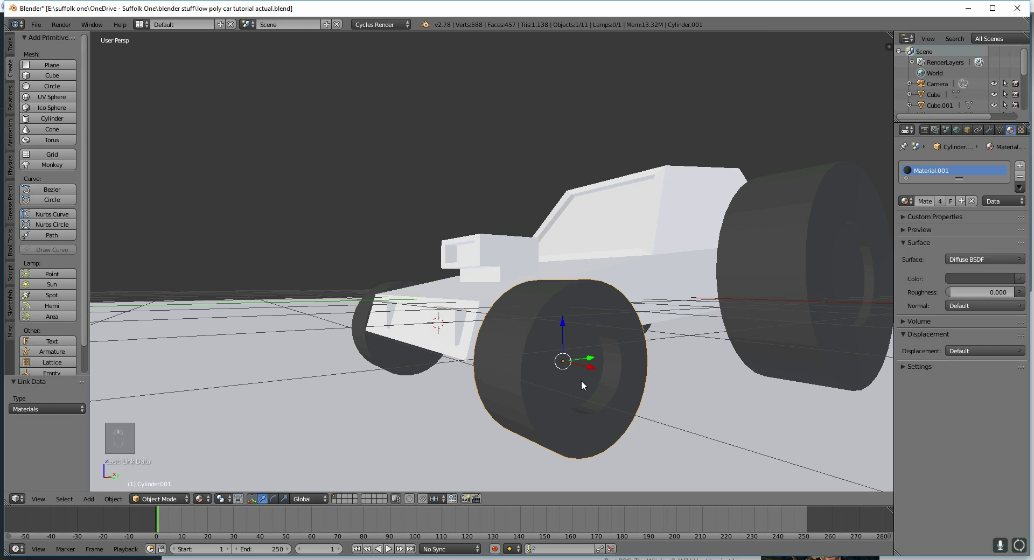
{"action": "key", "text": "Tab"}
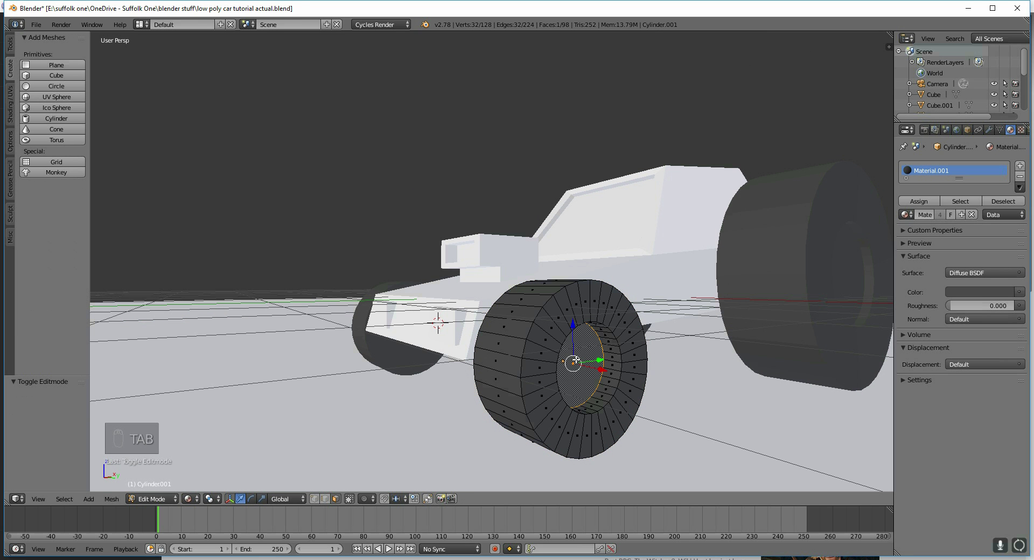
{"action": "middle_click_drag", "start_coordinate": [590, 386], "coordinate": [577, 387]}
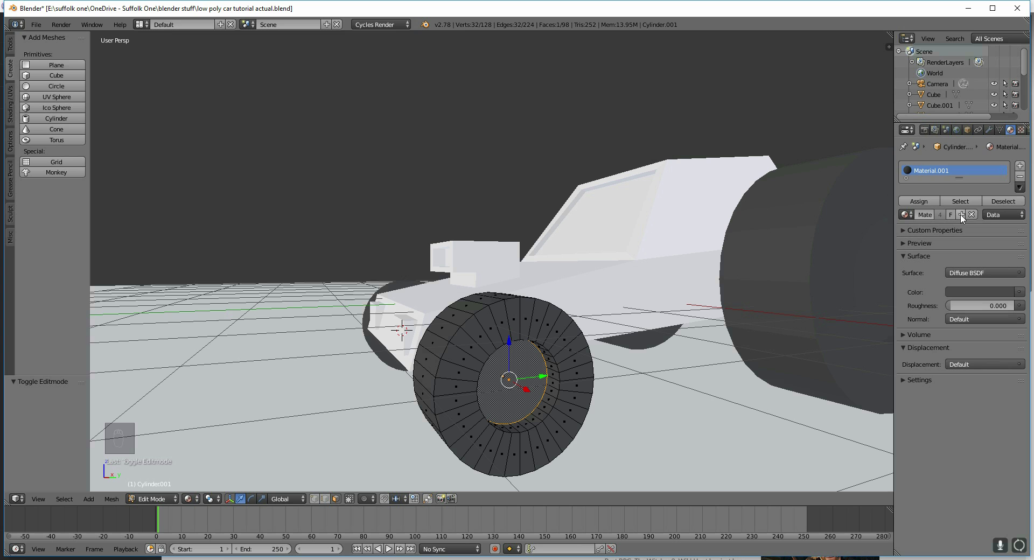
Add a second slot with a new light blue-grey Material.002 and assign it to the hub faces
{"action": "left_click", "coordinate": [1020, 167]}
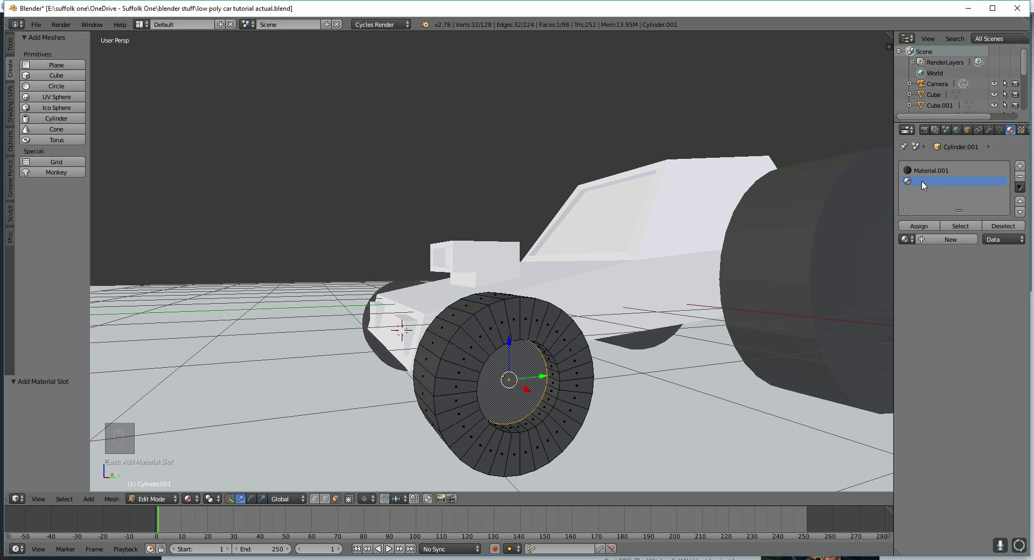
{"action": "left_click", "coordinate": [942, 240]}
{"action": "left_click", "coordinate": [977, 316]}
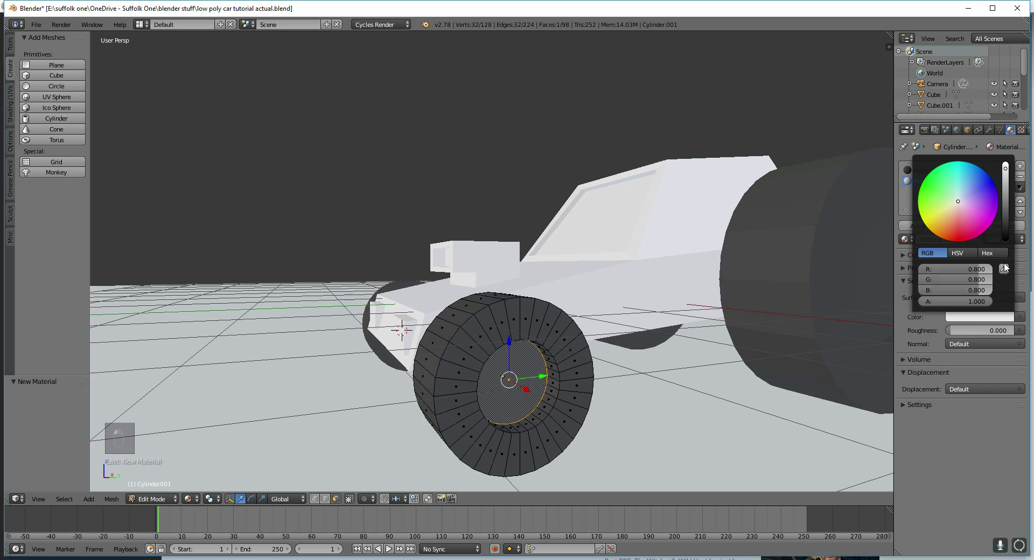
{"action": "left_click", "coordinate": [961, 196]}
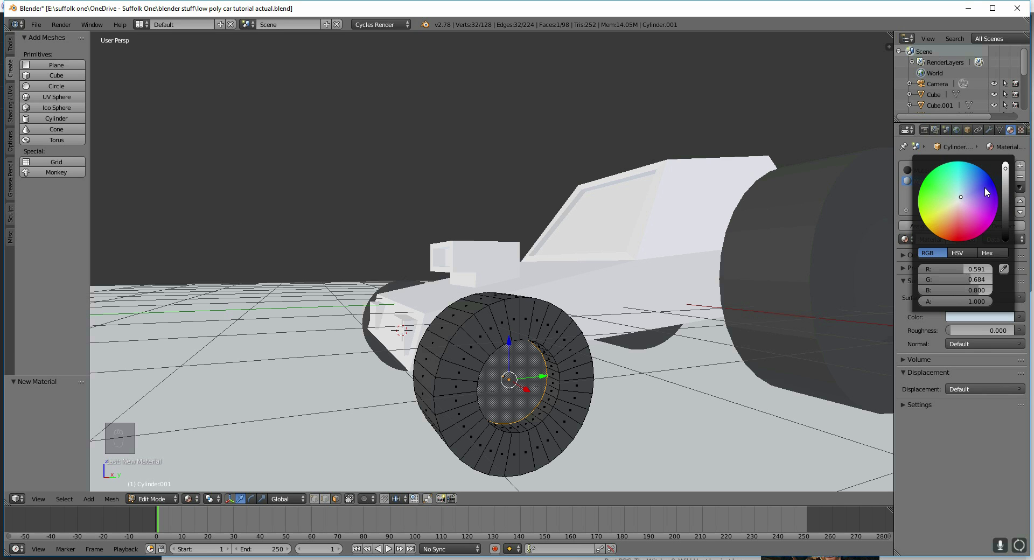
{"action": "left_click_drag", "start_coordinate": [1008, 175], "coordinate": [1005, 189]}
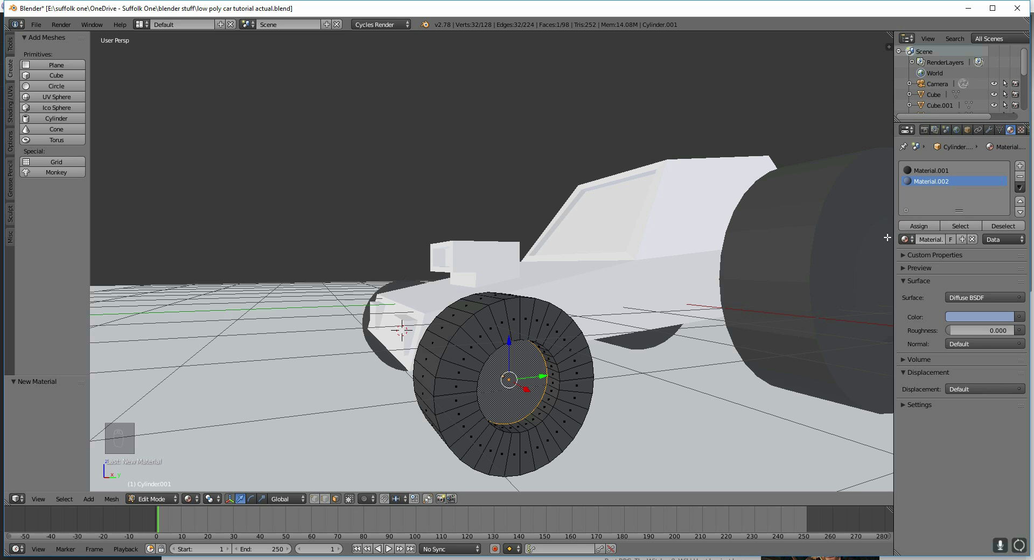
{"action": "left_click", "coordinate": [920, 226]}
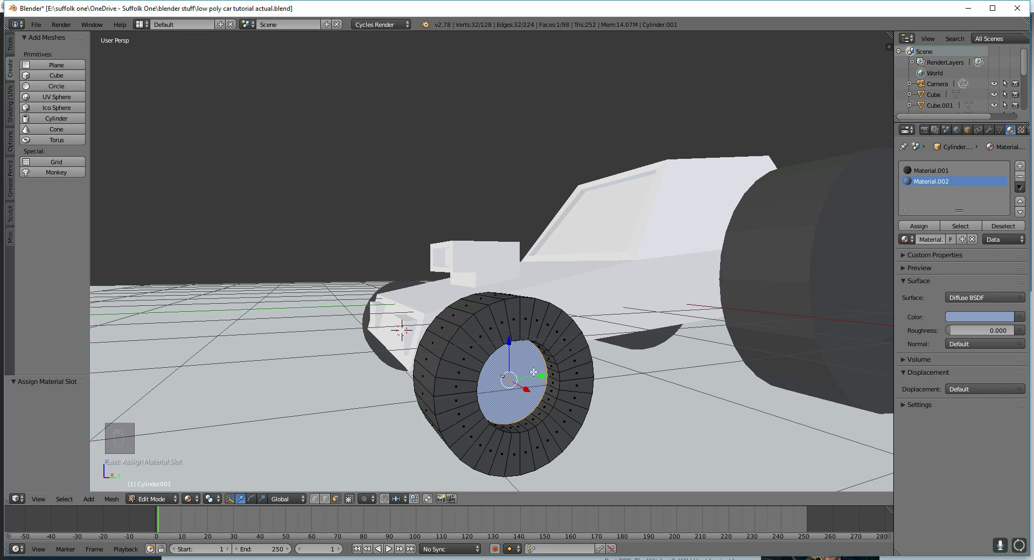
Add Material.002 in a new slot on the big right wheel and assign it to its hub face
{"action": "key", "text": "Tab"}
{"action": "right_click", "coordinate": [857, 231]}
{"action": "key", "text": "Tab"}
{"action": "middle_click_drag", "start_coordinate": [856, 230], "coordinate": [727, 327]}
{"action": "left_click", "coordinate": [1019, 166]}
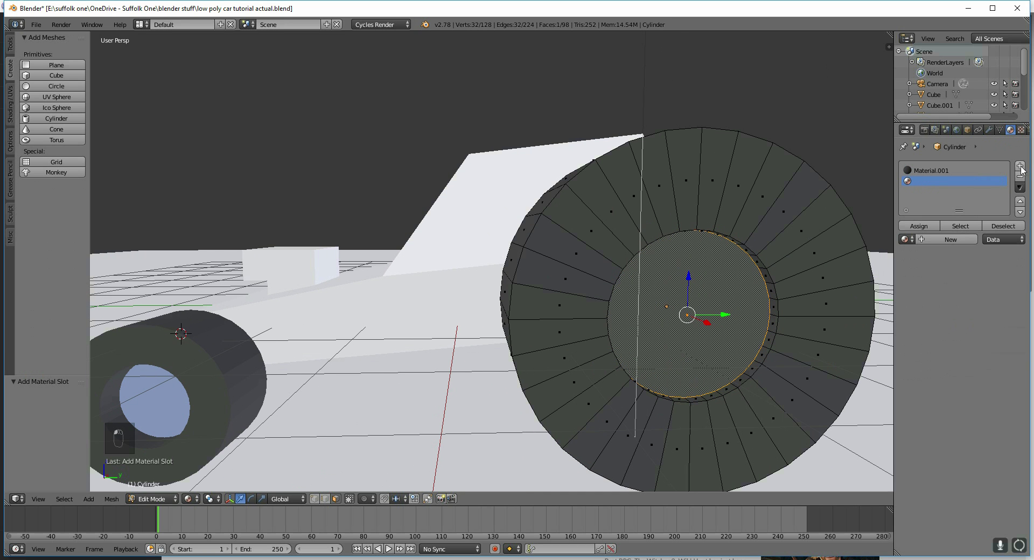
{"action": "left_click", "coordinate": [909, 240]}
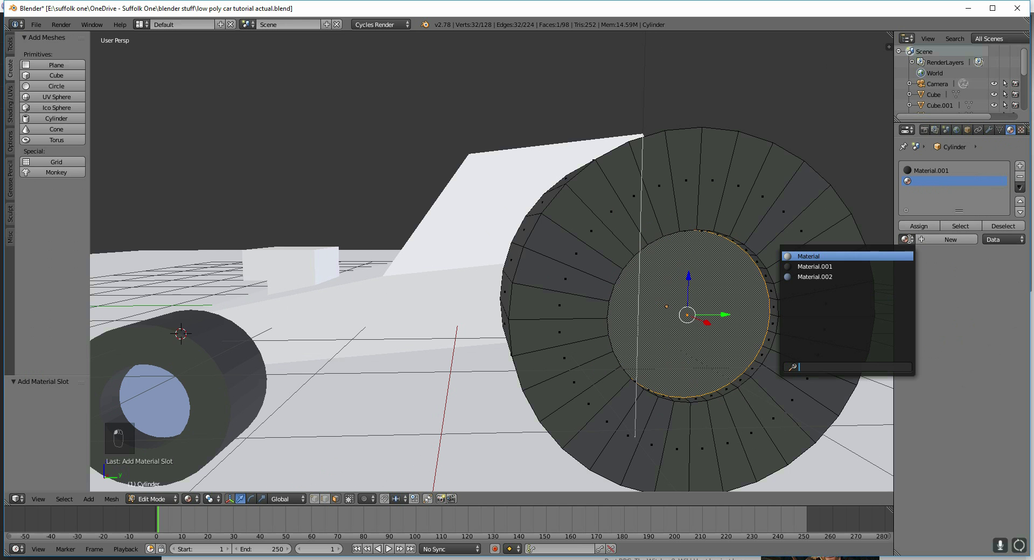
{"action": "left_click", "coordinate": [819, 275]}
{"action": "left_click", "coordinate": [919, 225]}
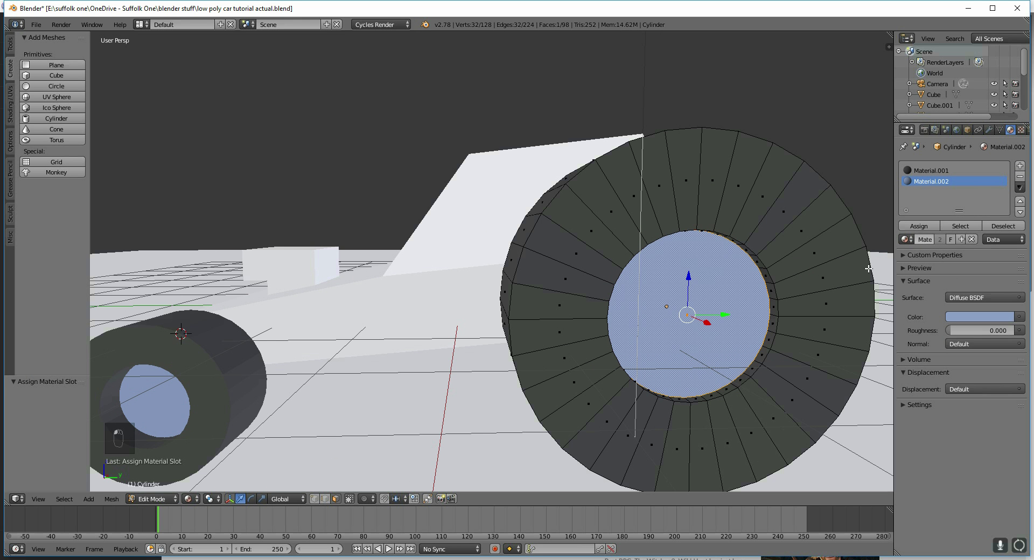
{"action": "key", "text": "Tab"}
{"action": "middle_click_drag", "start_coordinate": [869, 268], "coordinate": [727, 371]}
Assign the blue Material.002 to the small rear wheel's hub in Edit Mode
{"action": "right_click", "coordinate": [727, 371]}
{"action": "key", "text": "Tab"}
{"action": "left_click", "coordinate": [924, 214]}
{"action": "left_click", "coordinate": [738, 279]}
{"action": "left_click", "coordinate": [918, 201]}
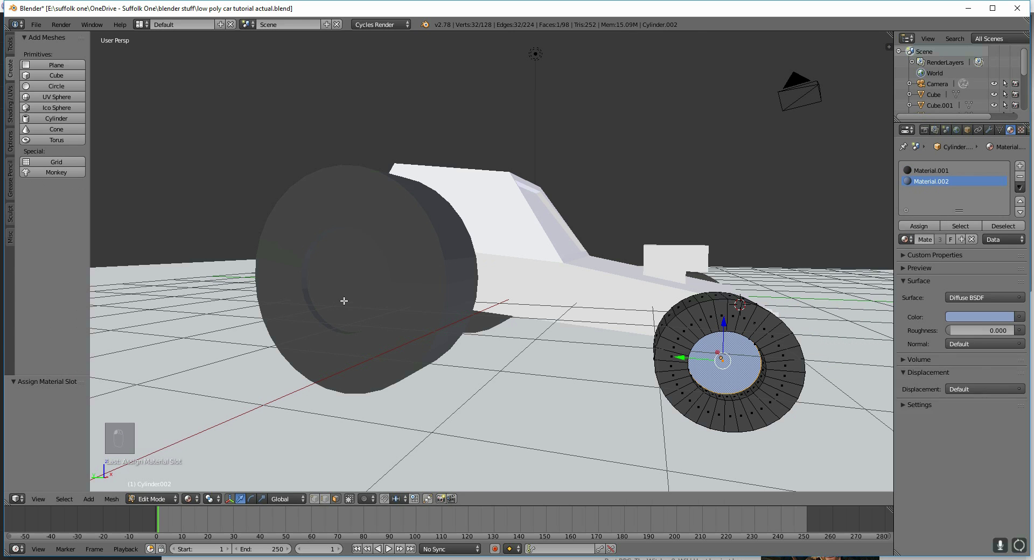
{"action": "key", "text": "Tab"}
Give the front wheel a Material.002 hub, then invert the selection and assign dark Material.001 to the tyre
{"action": "right_click", "coordinate": [350, 280]}
{"action": "key", "text": "Tab"}
{"action": "left_click", "coordinate": [919, 215]}
{"action": "left_click", "coordinate": [807, 226]}
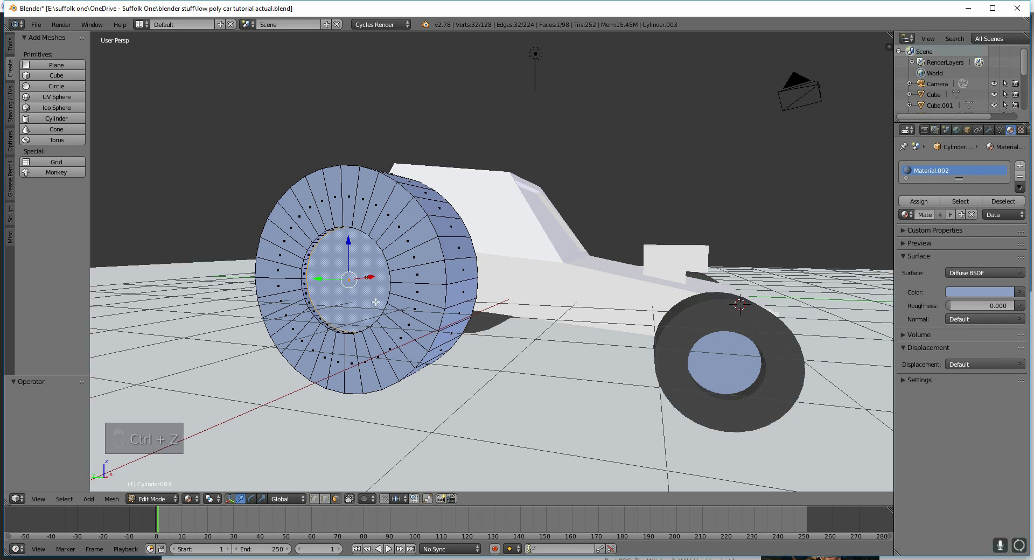
{"action": "left_click", "coordinate": [1020, 166]}
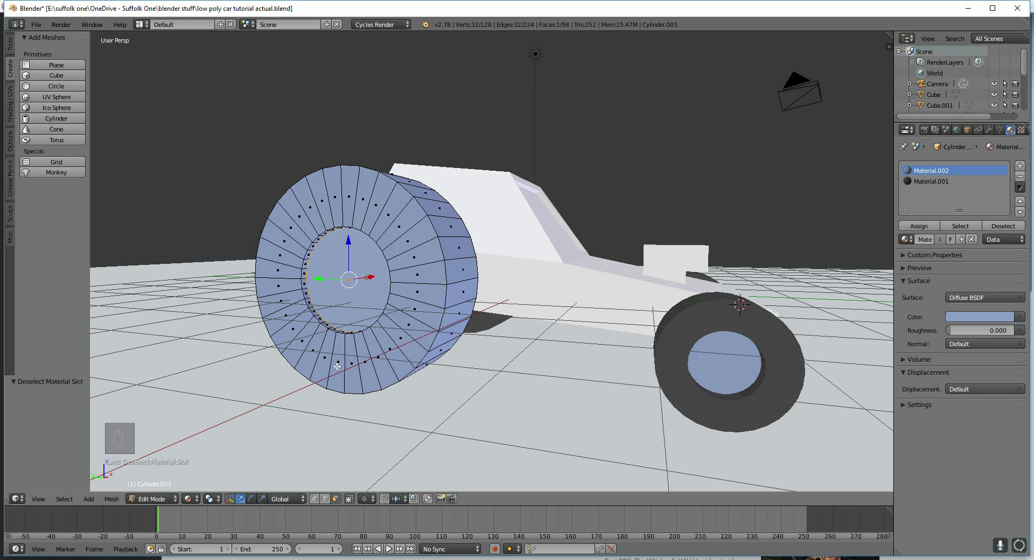
{"action": "left_click", "coordinate": [64, 499]}
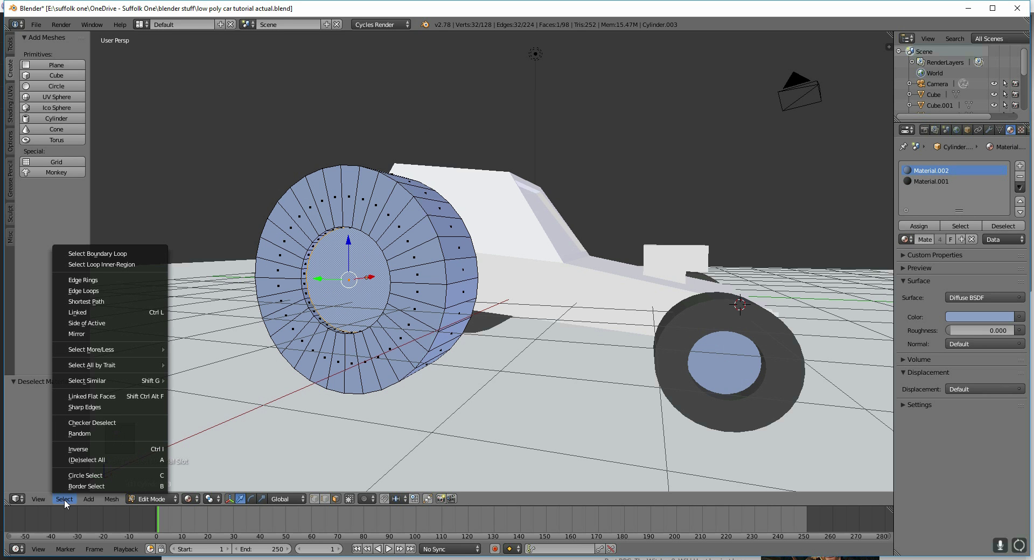
{"action": "left_click", "coordinate": [81, 450]}
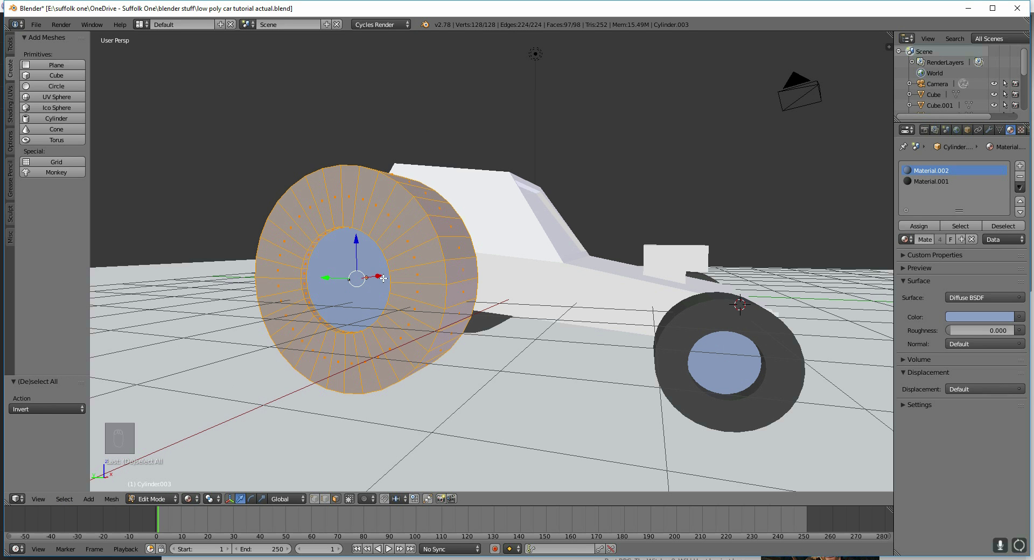
{"action": "left_click", "coordinate": [931, 181]}
{"action": "left_click", "coordinate": [919, 226]}
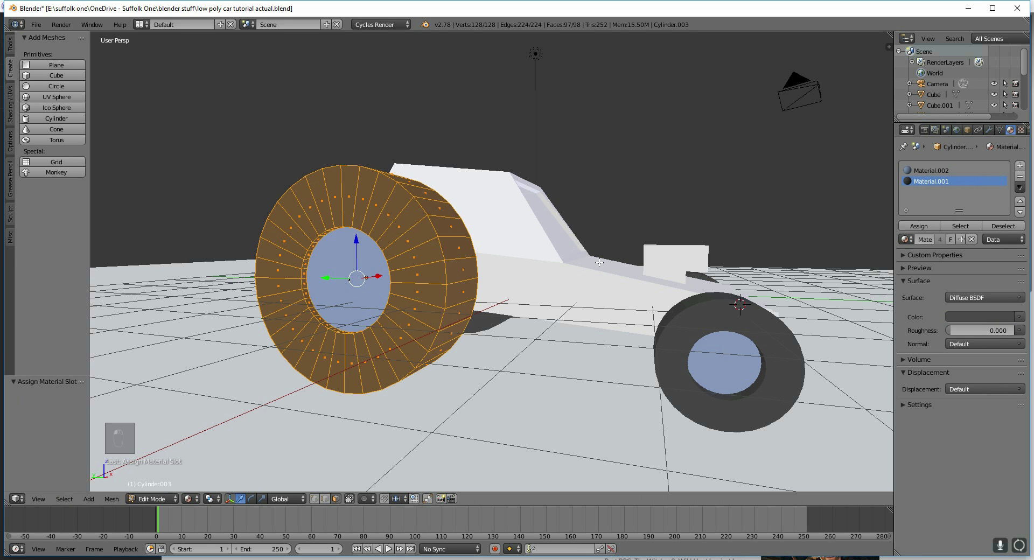
{"action": "scroll", "coordinate": [698, 245], "scroll_direction": "down", "scroll_amount": 5}
{"action": "middle_click_drag", "start_coordinate": [698, 244], "coordinate": [535, 315]}
Enable Use Nodes on the car body's Material, giving it a white Diffuse BSDF
{"action": "key", "text": "Tab"}
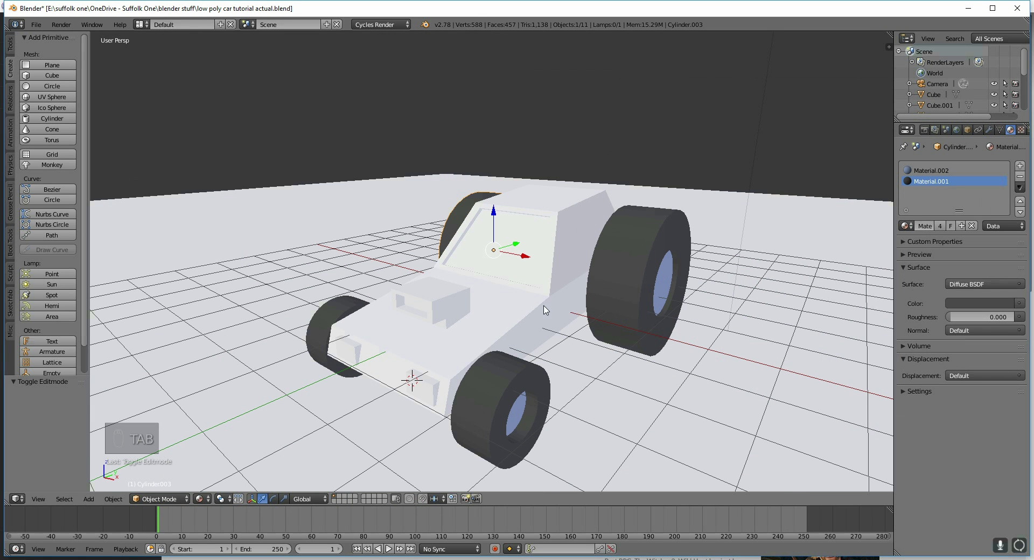
{"action": "right_click", "coordinate": [442, 309]}
{"action": "left_click", "coordinate": [906, 201]}
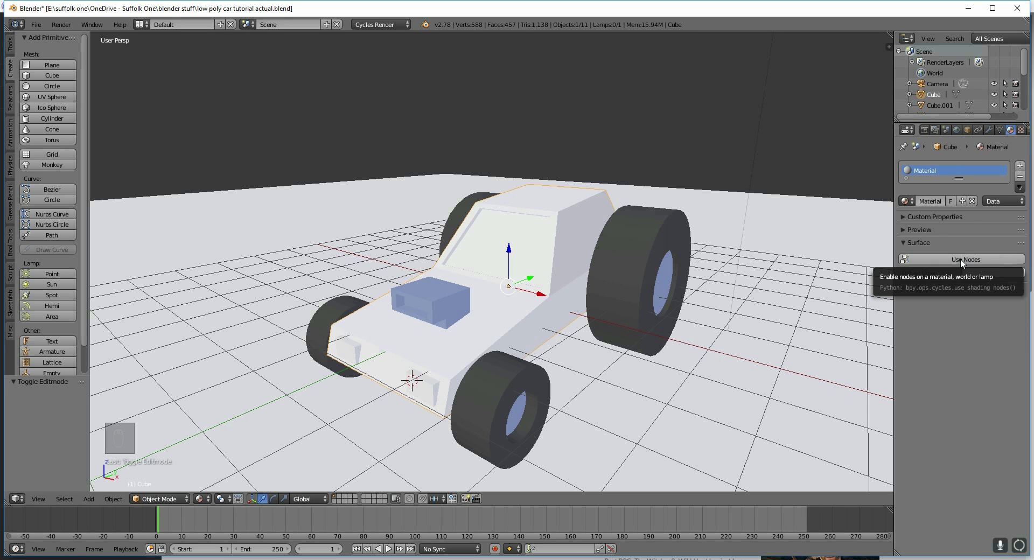
{"action": "left_click", "coordinate": [948, 260]}
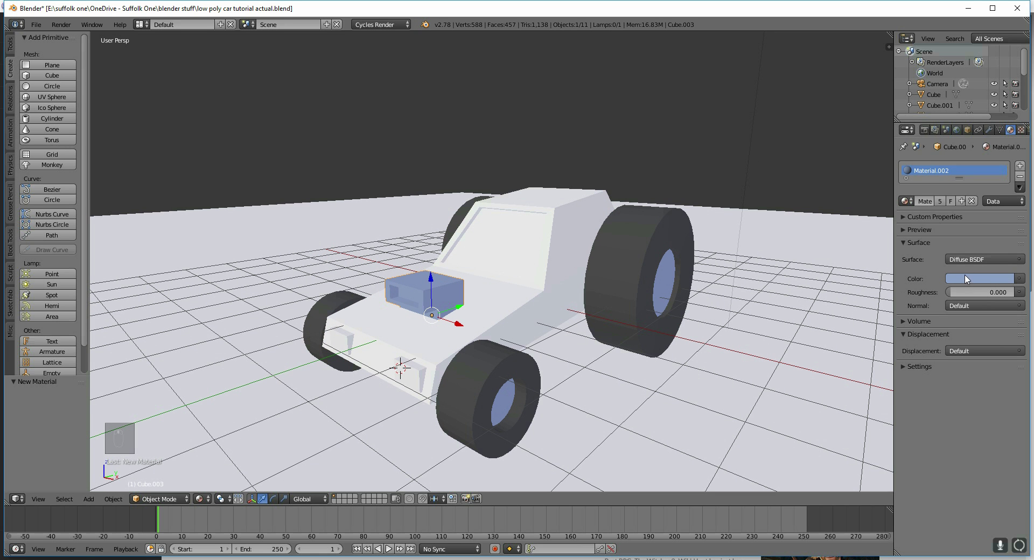
Lighten the bonnet box's Material.002 to pale blue-grey and colour the car body's Material dark red
{"action": "left_click", "coordinate": [967, 278]}
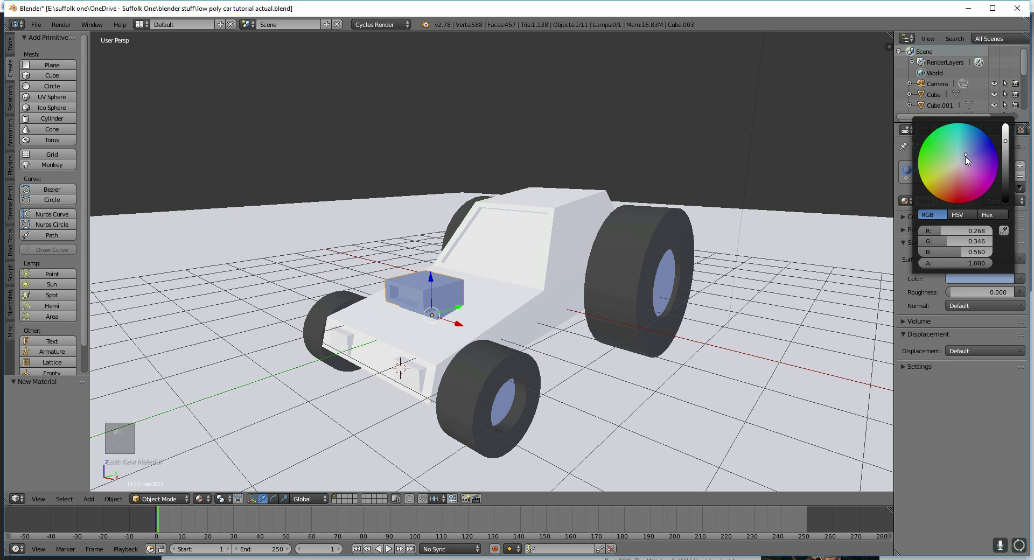
{"action": "left_click_drag", "start_coordinate": [966, 157], "coordinate": [960, 160]}
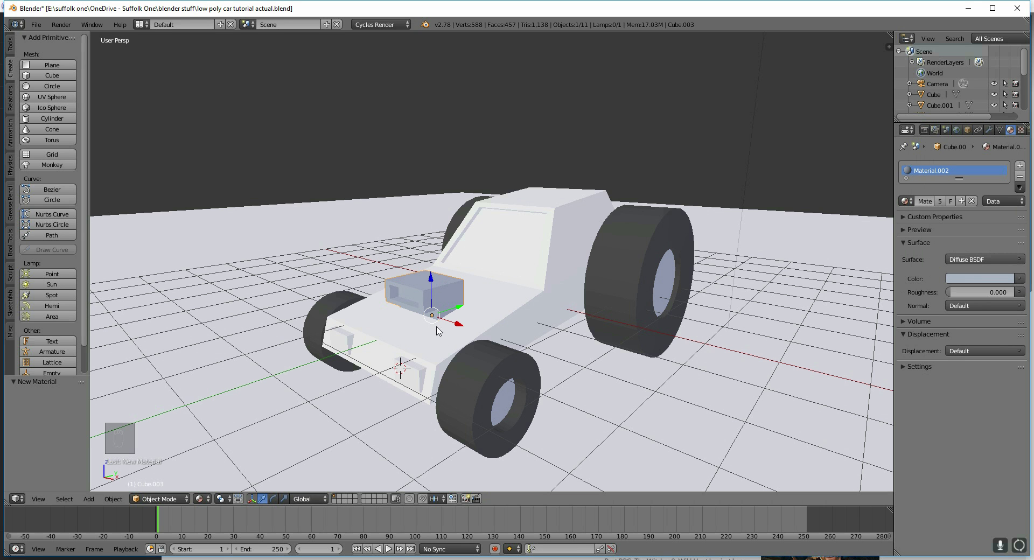
{"action": "right_click", "coordinate": [511, 304]}
{"action": "left_click", "coordinate": [957, 260]}
{"action": "left_click", "coordinate": [969, 278]}
{"action": "left_click", "coordinate": [961, 193]}
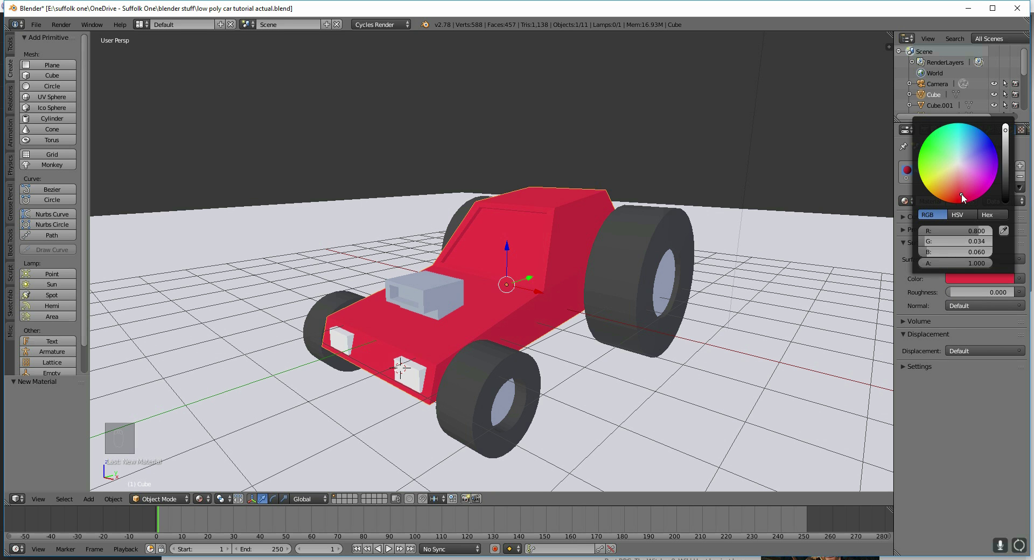
{"action": "left_click", "coordinate": [1006, 161]}
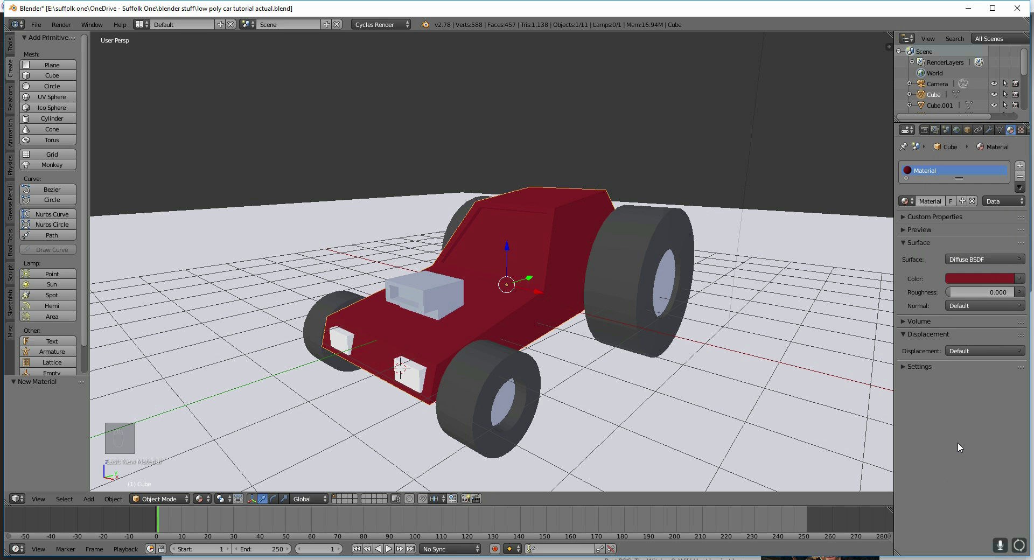
{"action": "key", "text": "Tab"}
Add a new dark navy Material.004 to the body and assign it to the windscreen face
{"action": "key", "text": "Tab"}
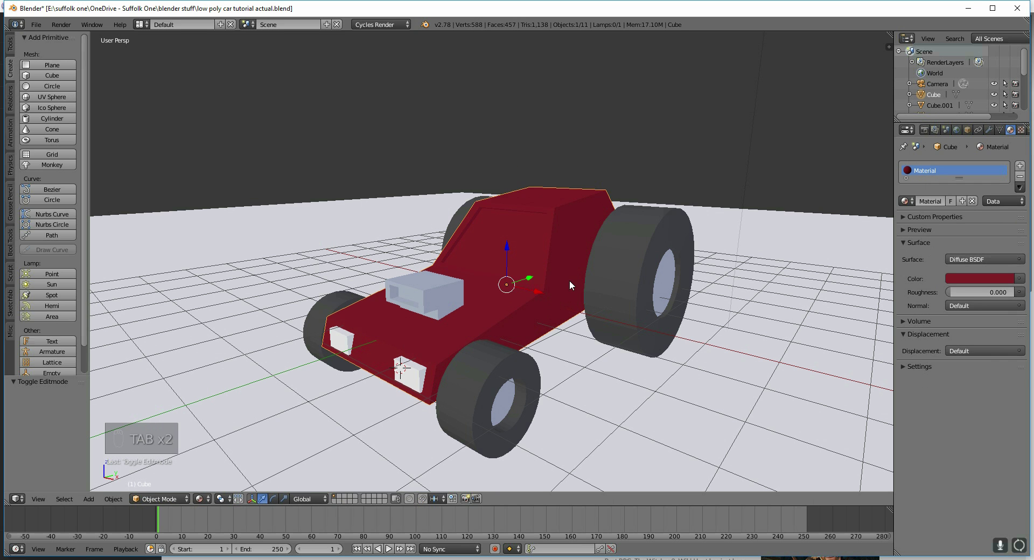
{"action": "key", "text": "Tab"}
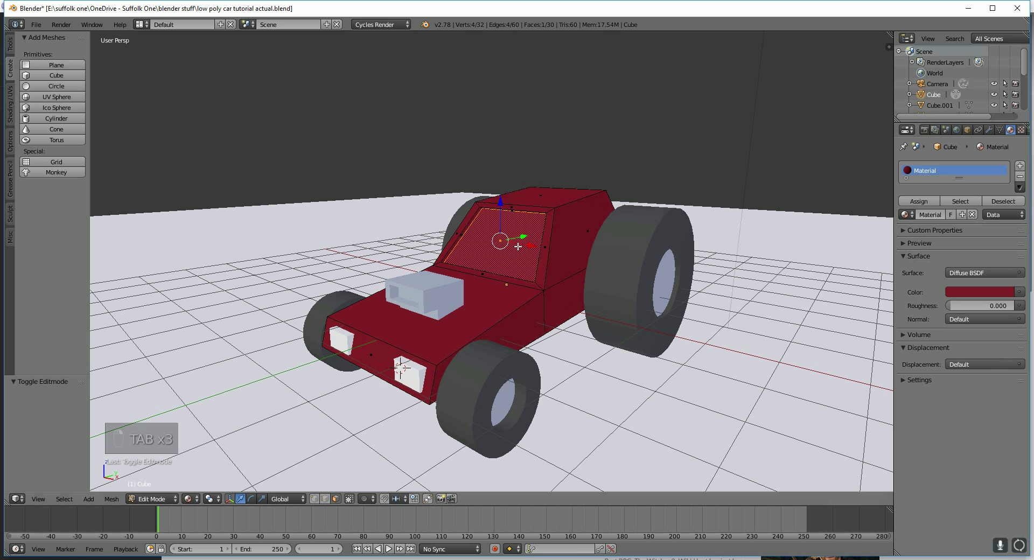
{"action": "left_click", "coordinate": [1020, 166]}
{"action": "left_click", "coordinate": [916, 241]}
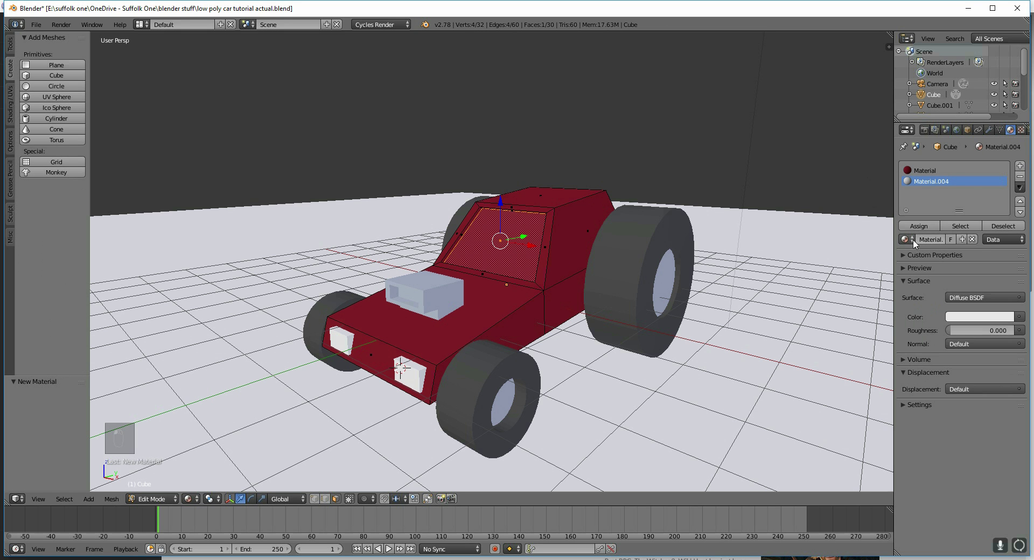
{"action": "left_click", "coordinate": [913, 240]}
{"action": "left_click", "coordinate": [975, 317]}
{"action": "left_click", "coordinate": [974, 190]}
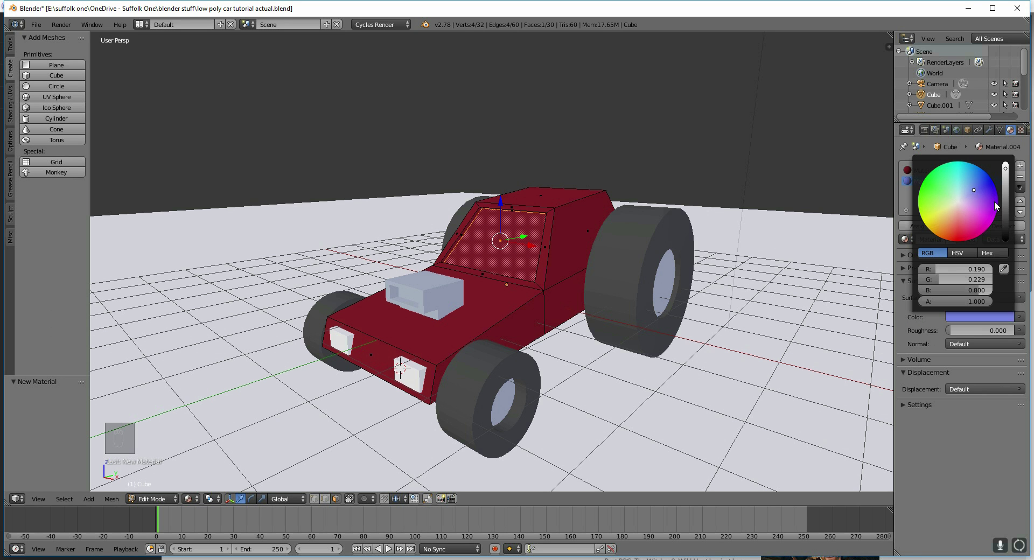
{"action": "left_click_drag", "start_coordinate": [1005, 171], "coordinate": [1006, 232]}
{"action": "left_click", "coordinate": [920, 226]}
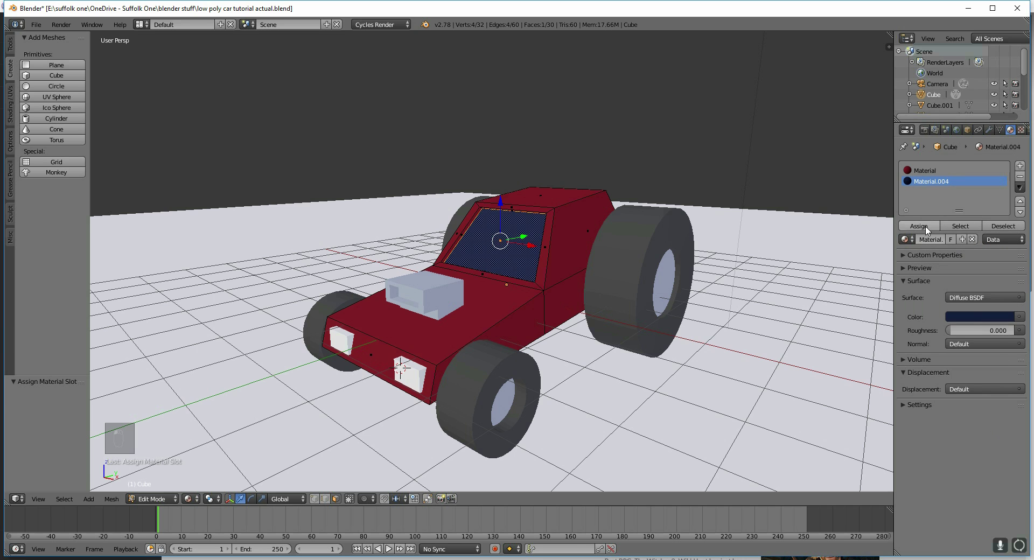
{"action": "middle_click_drag", "start_coordinate": [538, 301], "coordinate": [459, 388]}
{"action": "key", "text": "Tab"}
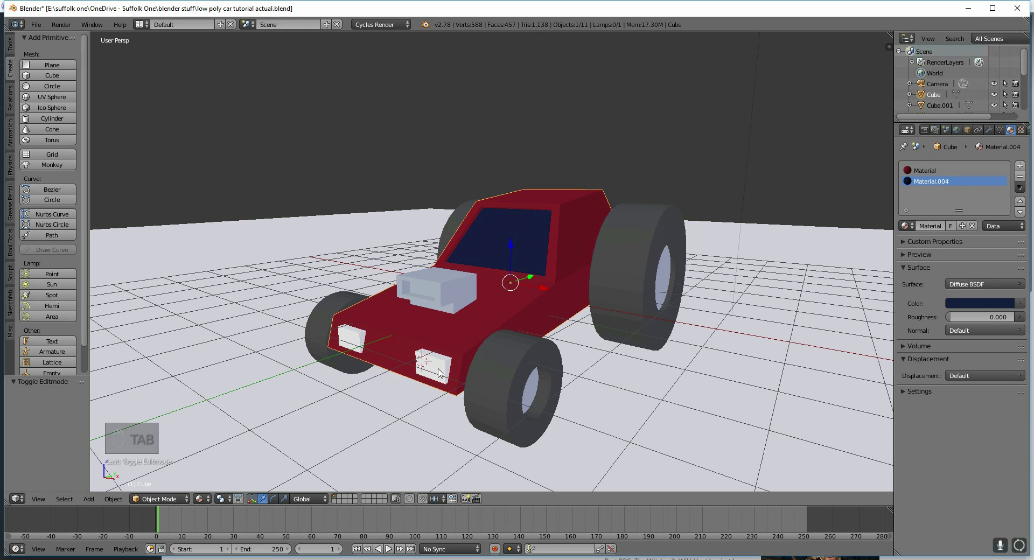
Give headlight Cube.001 a new Material.005 using an Emission shader in pale cream
{"action": "right_click", "coordinate": [439, 372]}
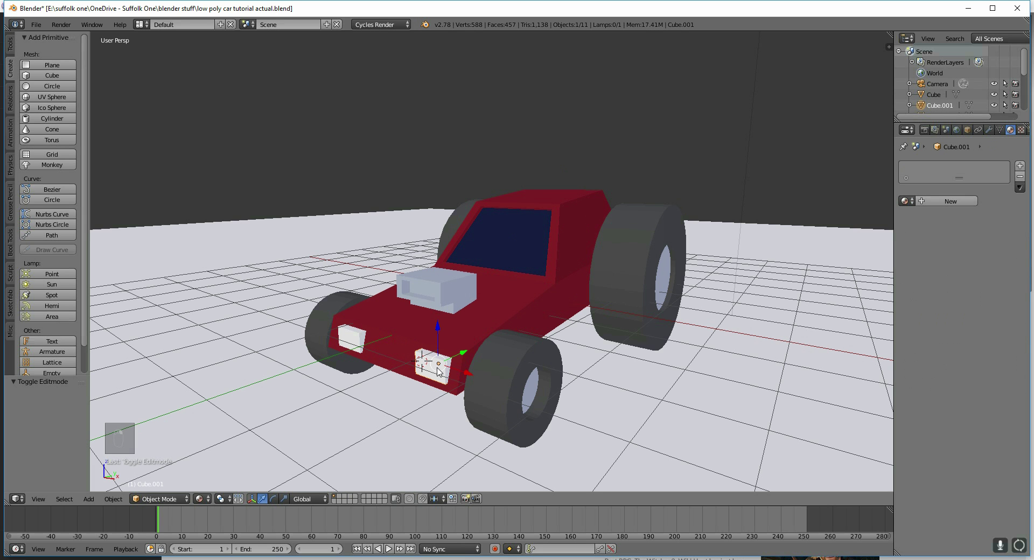
{"action": "left_click", "coordinate": [948, 201]}
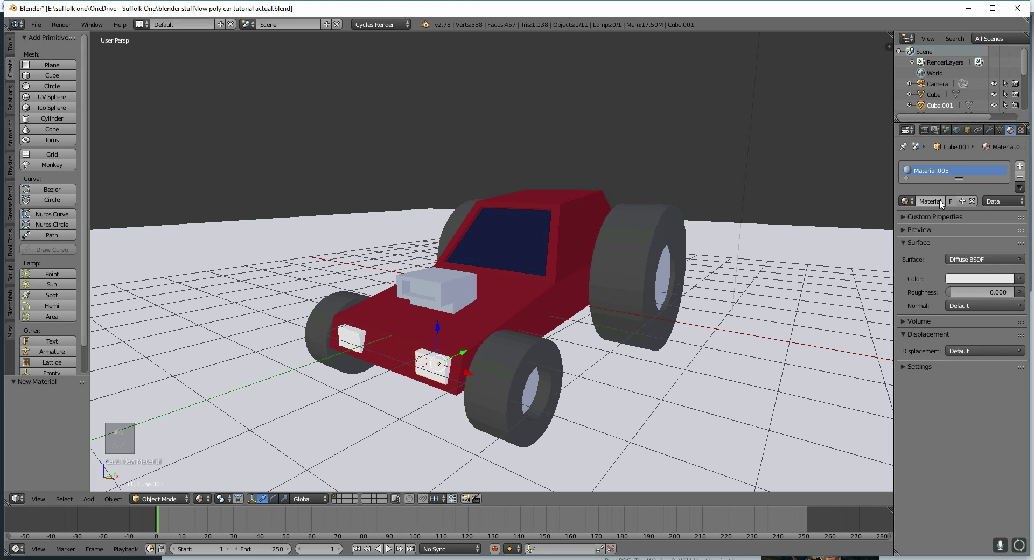
{"action": "left_click", "coordinate": [968, 261]}
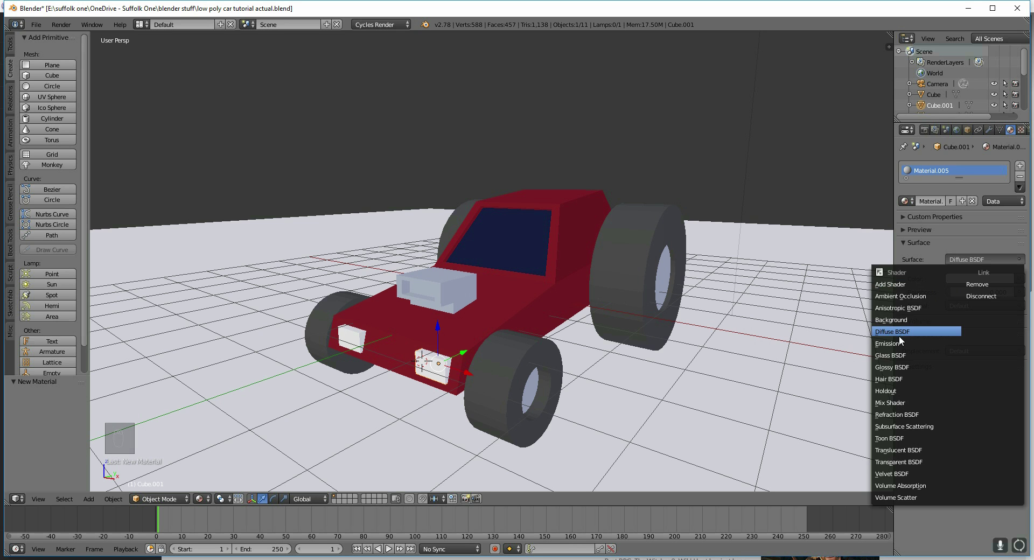
{"action": "left_click", "coordinate": [898, 344]}
{"action": "left_click", "coordinate": [972, 278]}
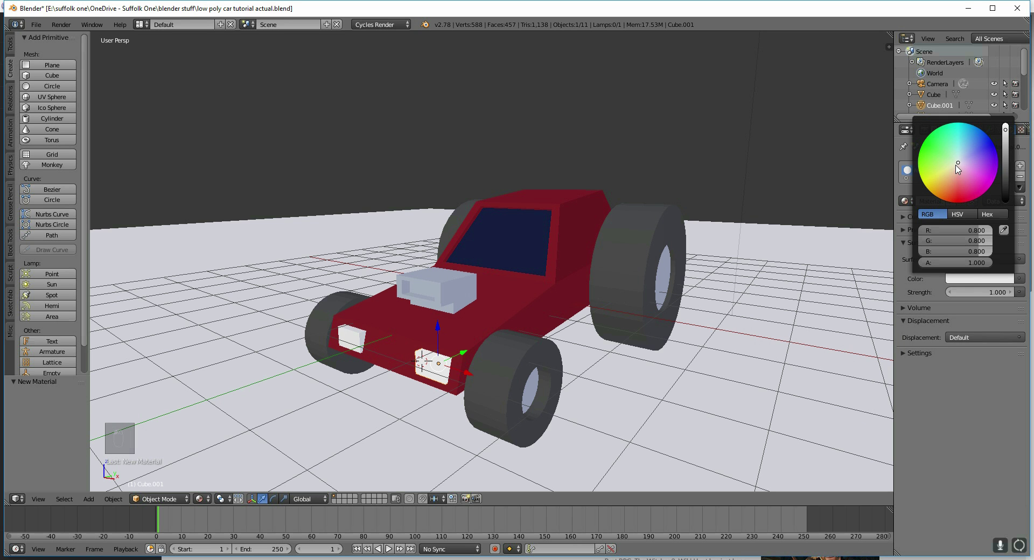
{"action": "left_click", "coordinate": [956, 169]}
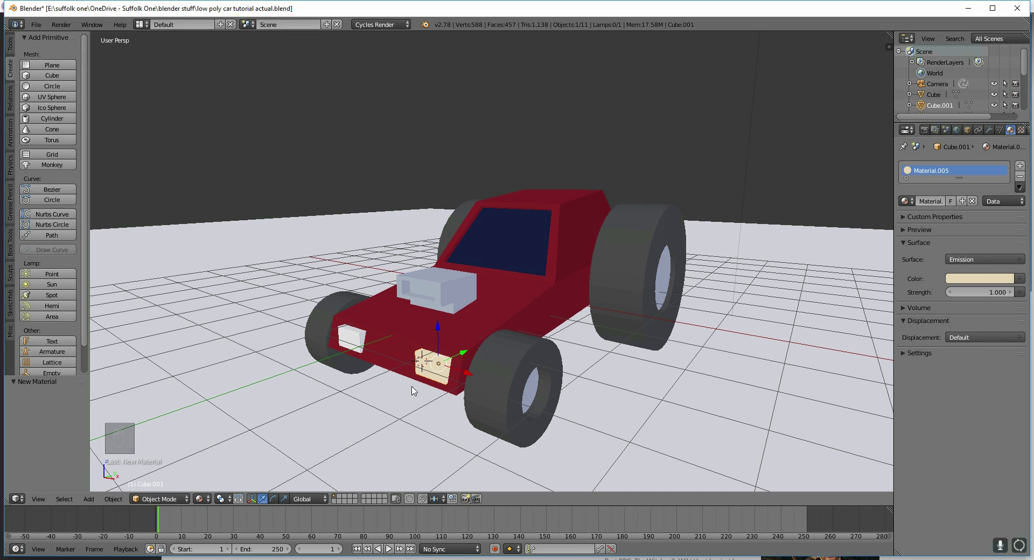
Link the cream Emission Material.005 from headlight Cube.001 onto headlight Cube.002
{"action": "right_click", "coordinate": [355, 339]}
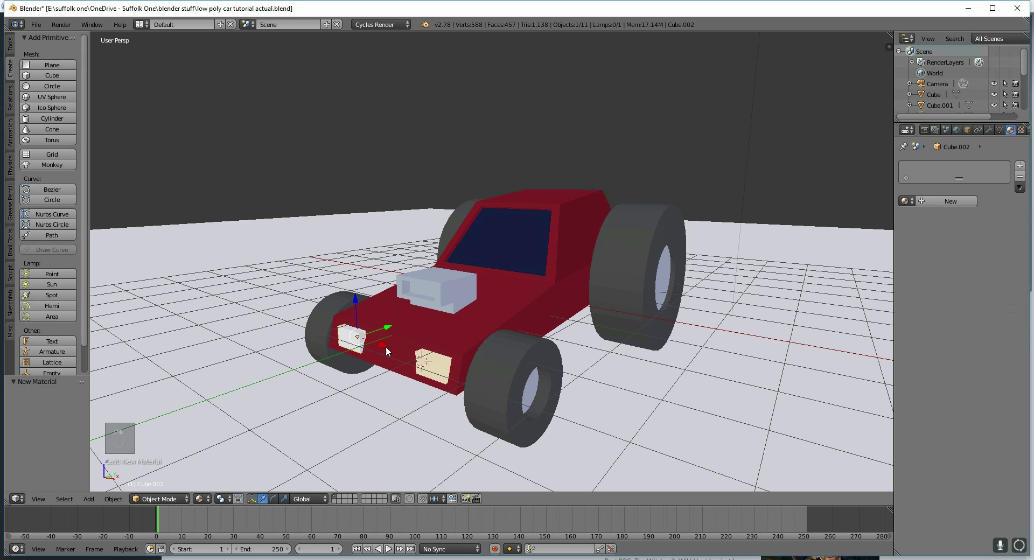
{"action": "right_click", "coordinate": [443, 375], "text": "shift"}
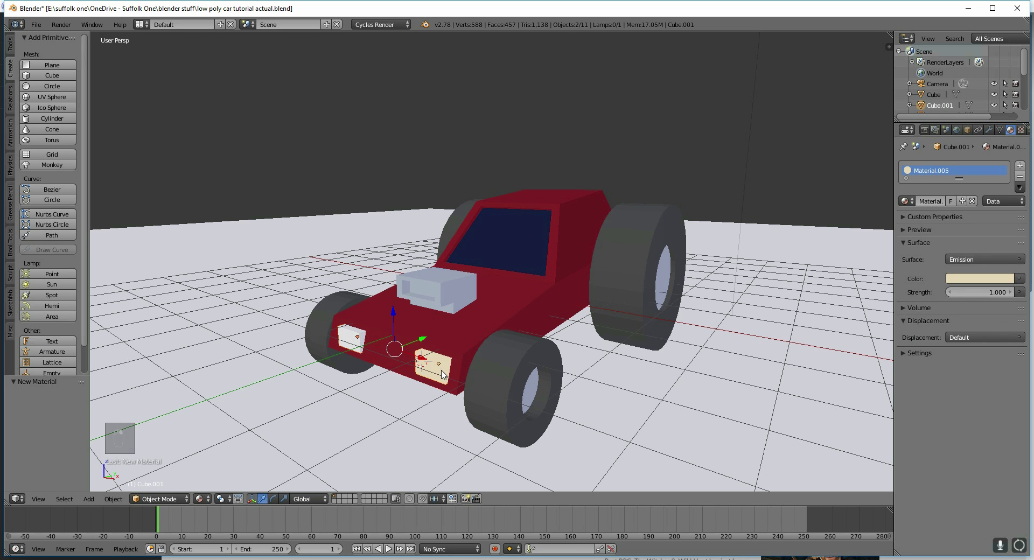
{"action": "key", "text": "ctrl+l"}
{"action": "left_click", "coordinate": [441, 369]}
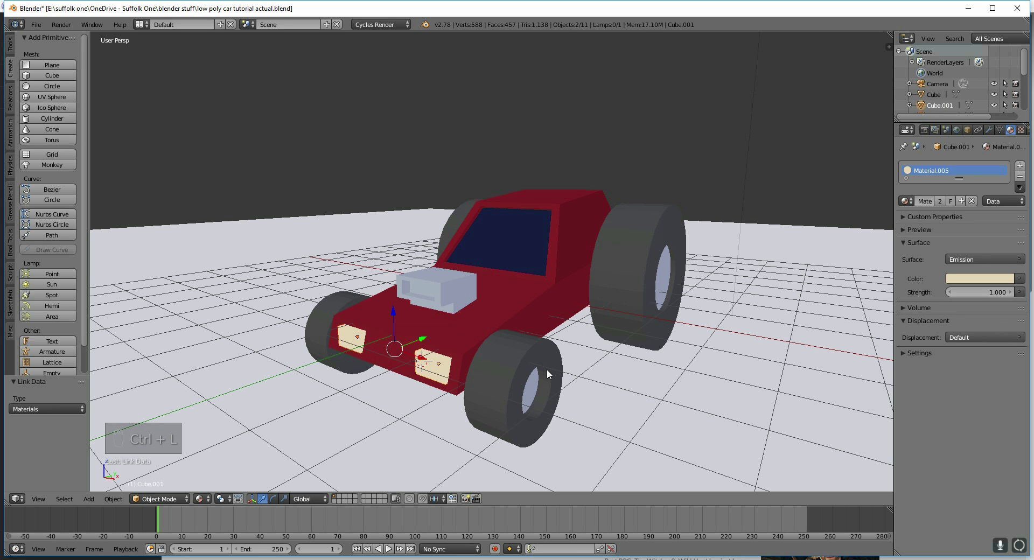
{"action": "middle_click_drag", "start_coordinate": [592, 371], "coordinate": [666, 379]}
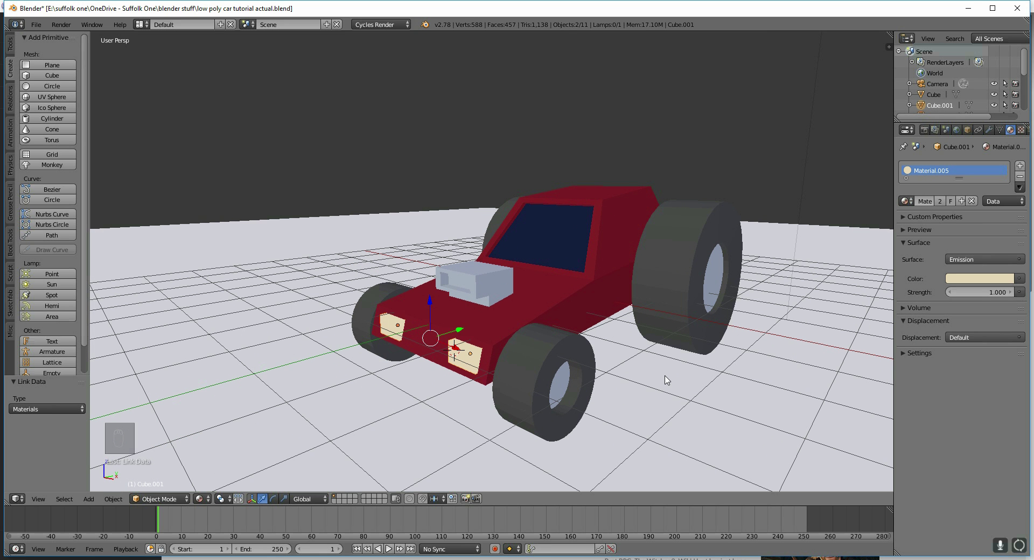